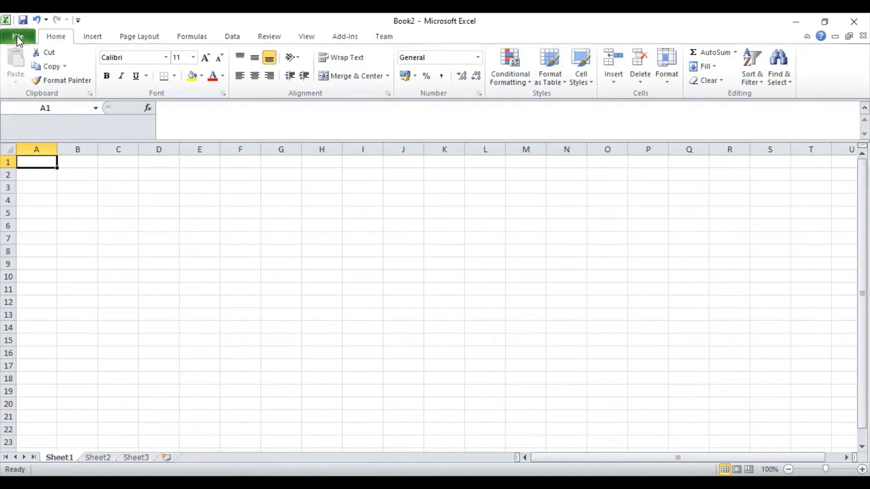
Step: Open the workbook Latihan1 from the Istri Ku folder on drive D
{"action": "left_click", "coordinate": [17, 37]}
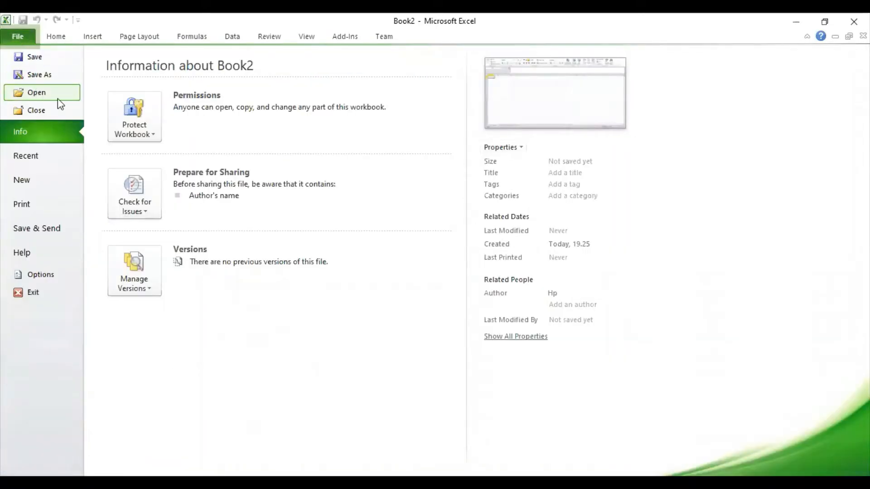
{"action": "key", "text": "Escape"}
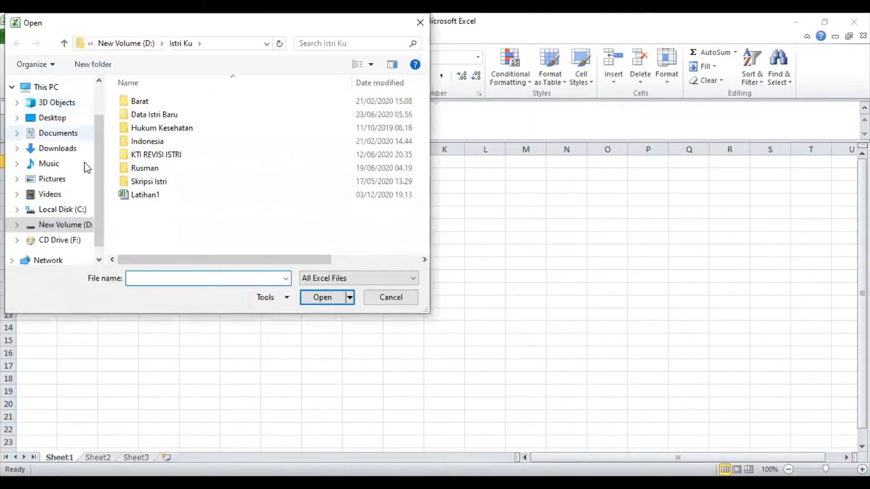
{"action": "left_click", "coordinate": [78, 225]}
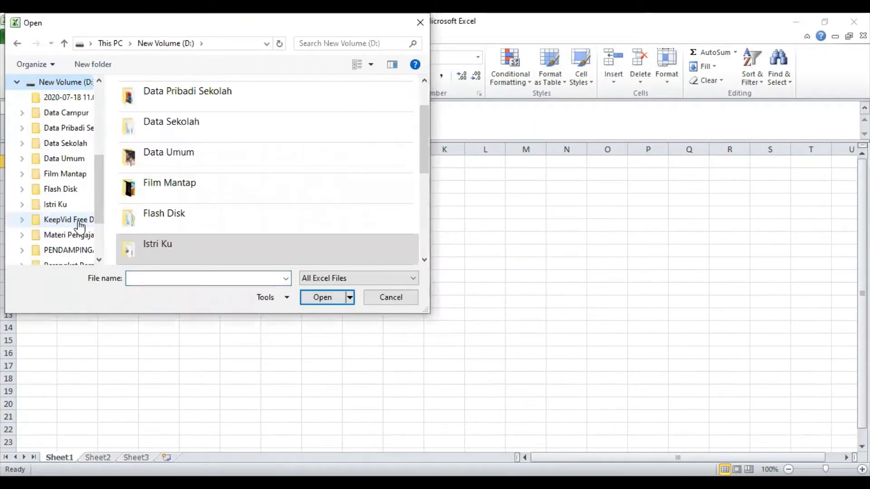
{"action": "double_click", "coordinate": [165, 246]}
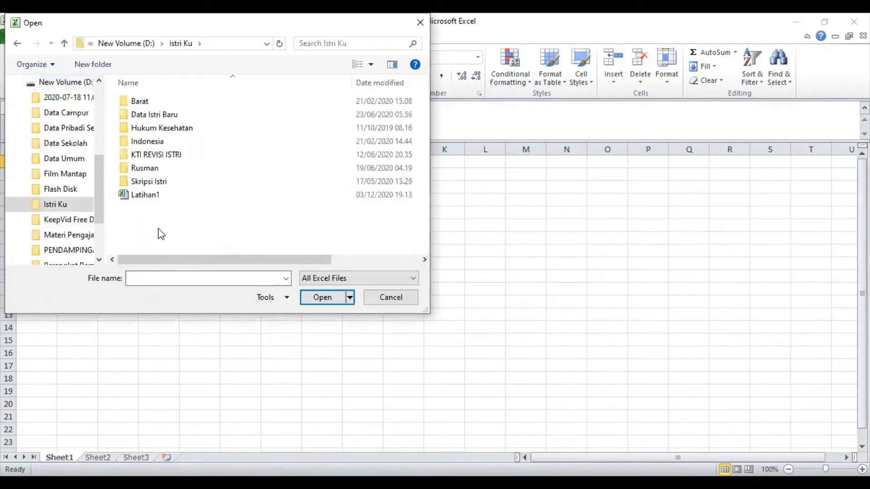
{"action": "left_click", "coordinate": [140, 199]}
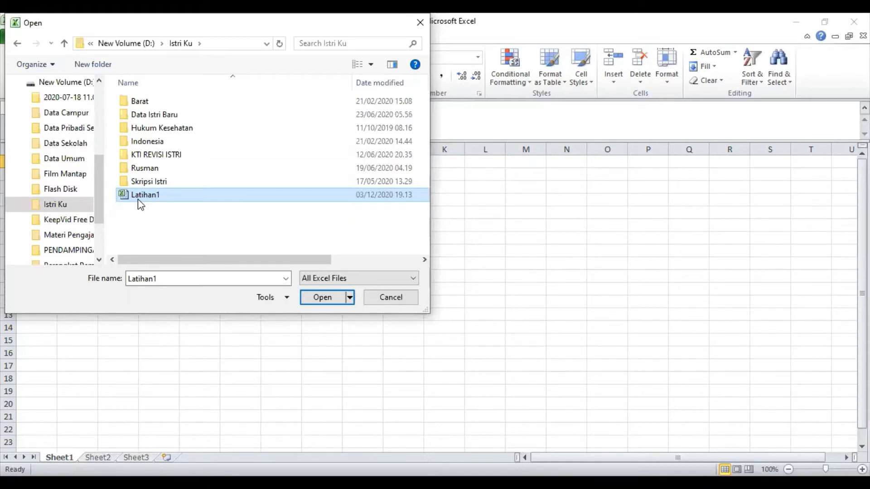
{"action": "left_click", "coordinate": [322, 298]}
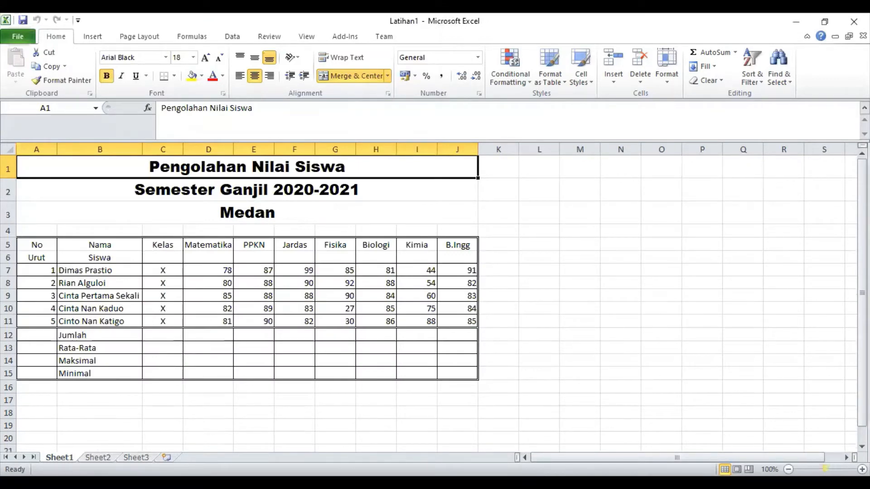
Step: Enter the formula =sum(D7:D11) in cell D12 to total the Matematika scores in the Jumlah row
{"action": "left_click", "coordinate": [862, 470]}
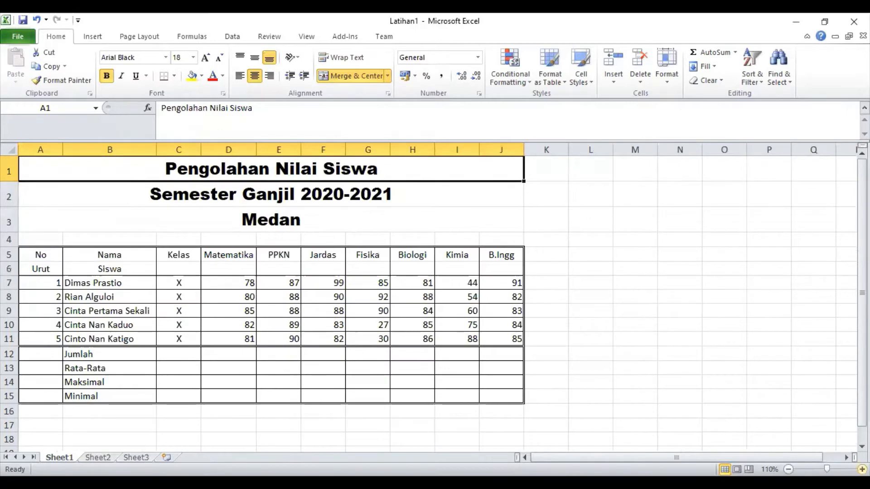
{"action": "left_click", "coordinate": [862, 470]}
{"action": "left_click", "coordinate": [862, 469]}
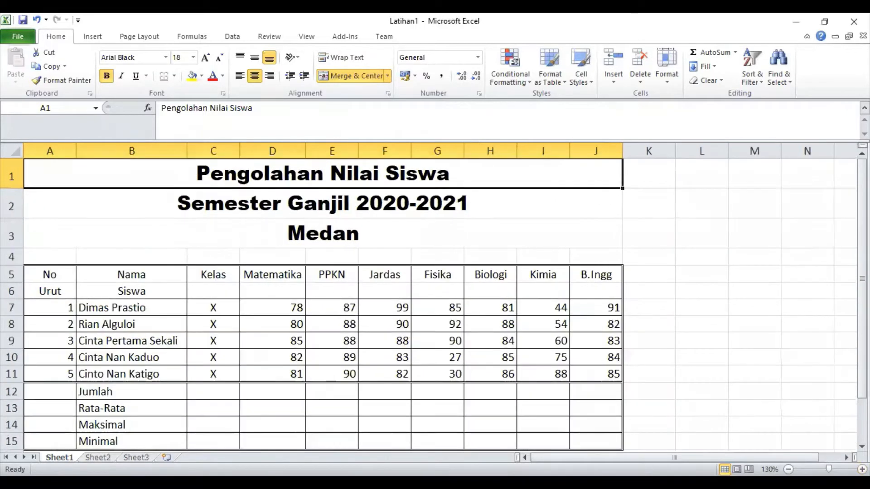
{"action": "left_click_drag", "start_coordinate": [863, 304], "coordinate": [863, 312]}
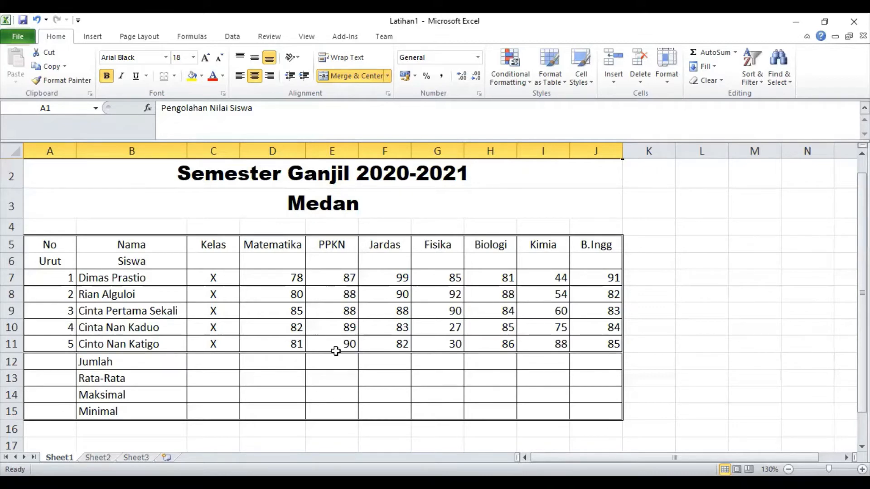
{"action": "left_click", "coordinate": [292, 366]}
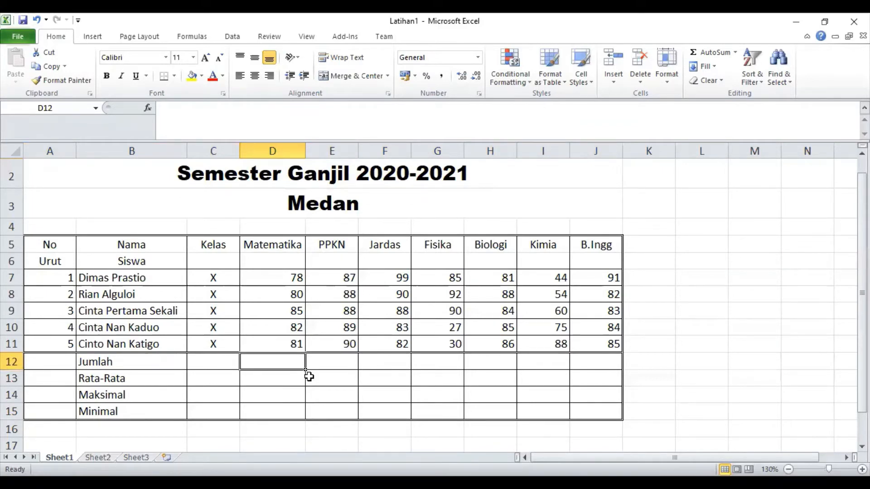
{"action": "type", "text": "="}
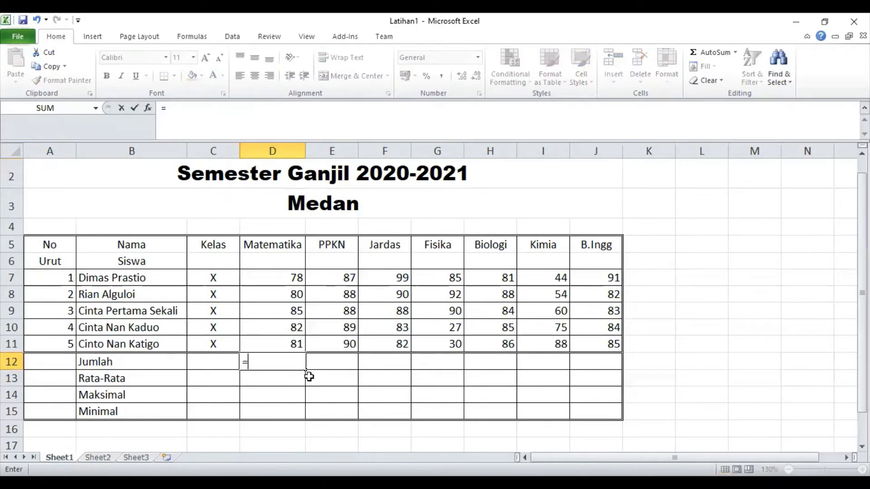
{"action": "type", "text": "sum"}
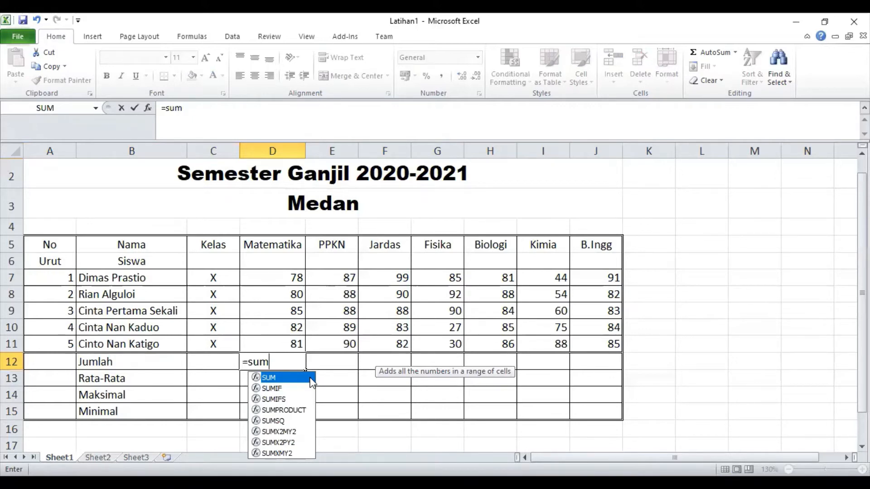
{"action": "type", "text": "("}
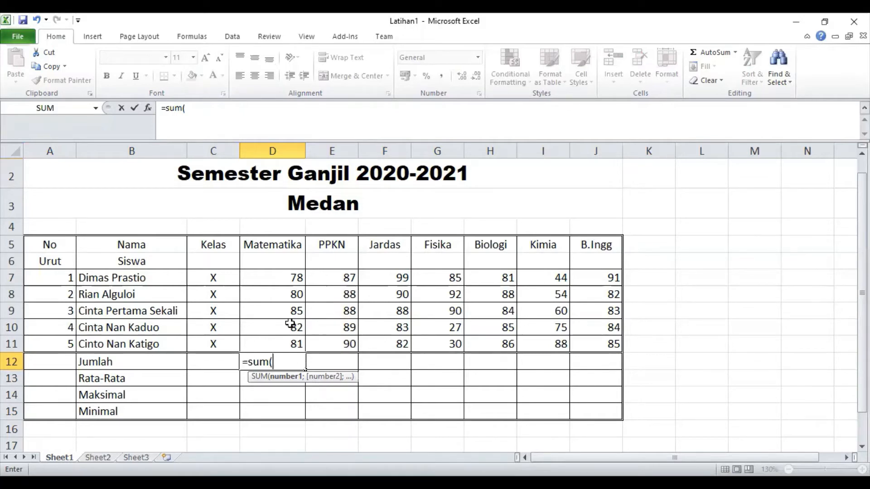
{"action": "left_click", "coordinate": [290, 278]}
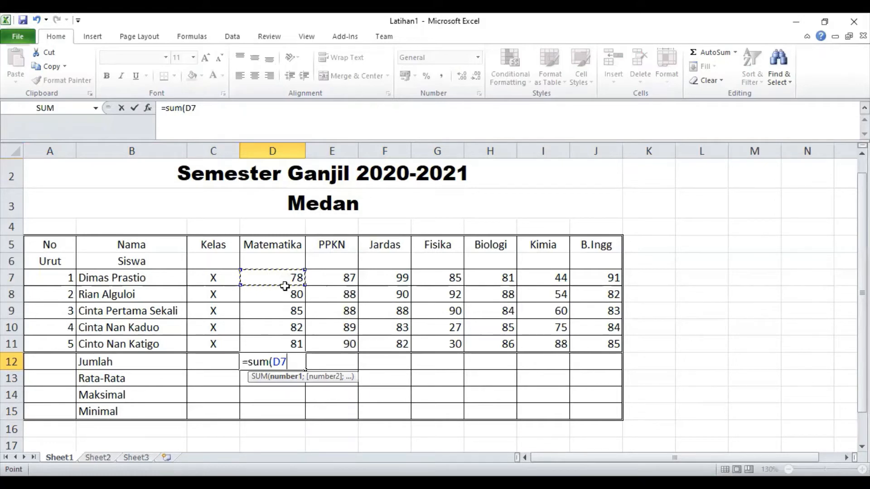
{"action": "left_click_drag", "start_coordinate": [285, 283], "coordinate": [287, 341]}
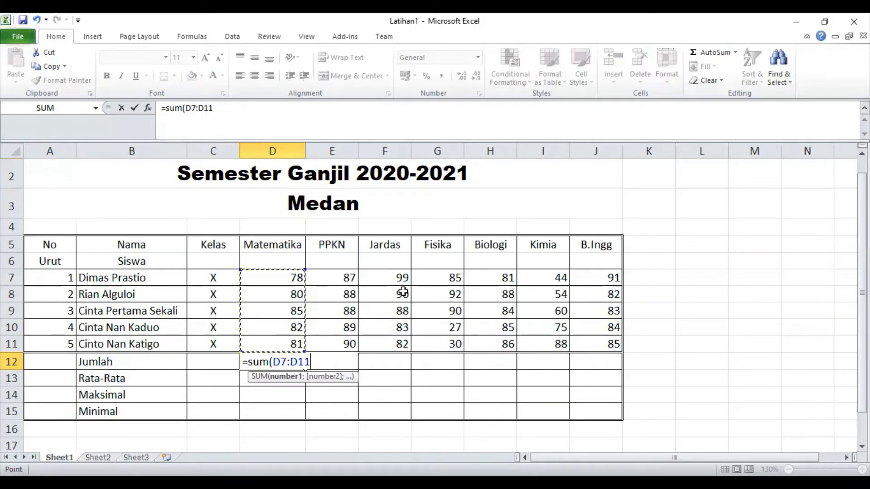
{"action": "type", "text": ")"}
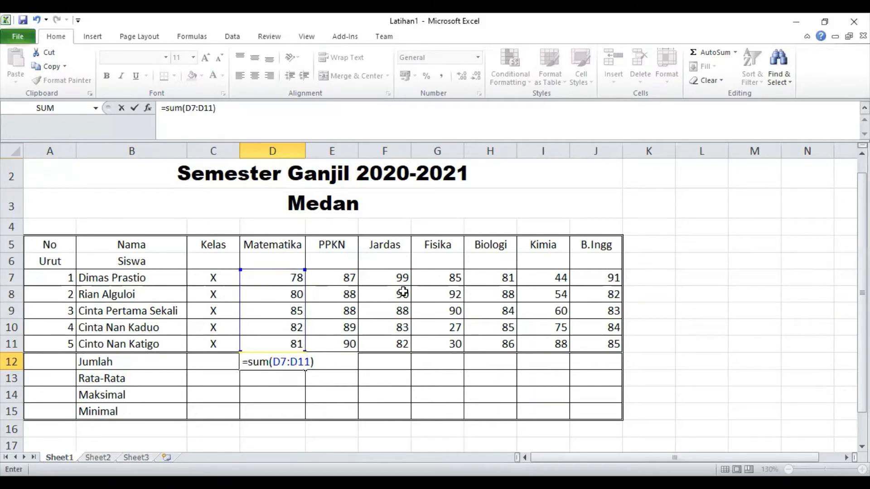
{"action": "key", "text": "Return"}
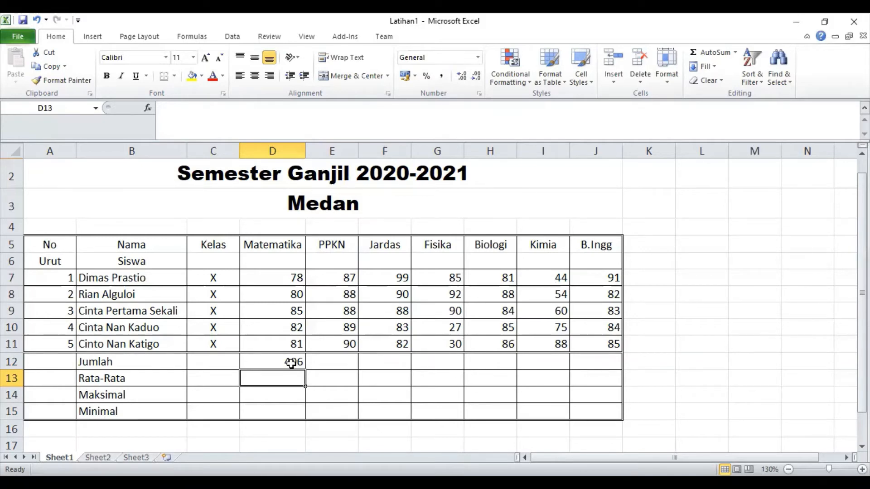
Step: Fill the Jumlah formula from D12 across the other subjects through J12
{"action": "left_click", "coordinate": [290, 362]}
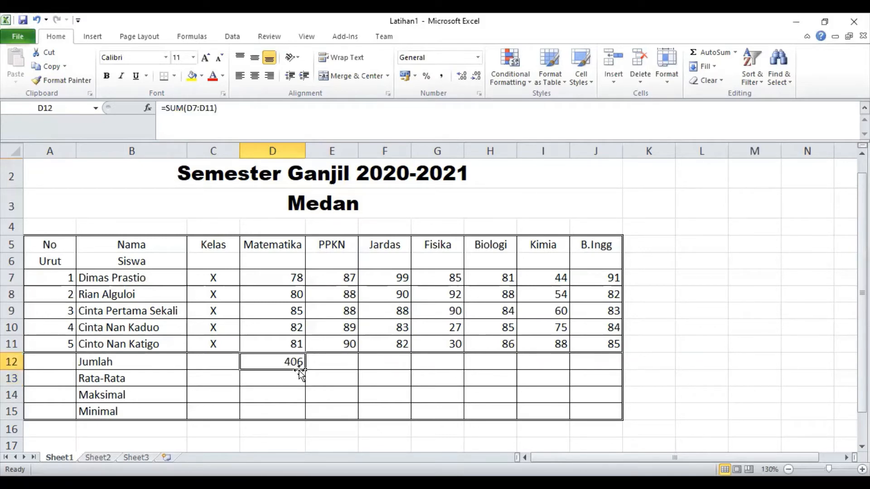
{"action": "left_click_drag", "start_coordinate": [305, 370], "coordinate": [600, 358]}
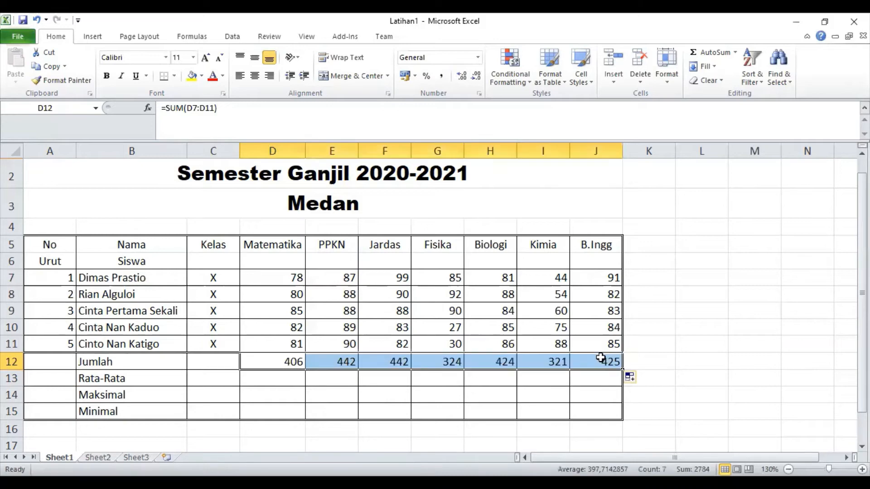
{"action": "left_click", "coordinate": [563, 383]}
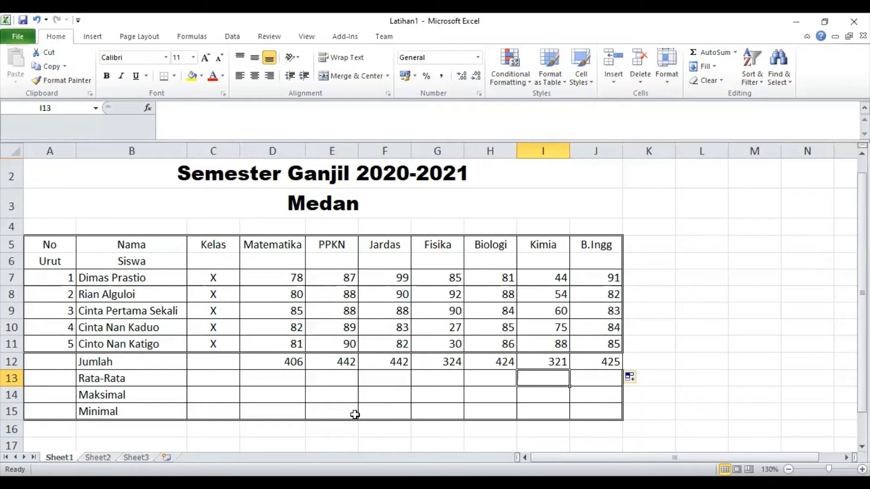
Step: Enter the formula =average(D7:D11) in cell D13 to average the Matematika scores in the Rata-Rata row
{"action": "left_click", "coordinate": [293, 383]}
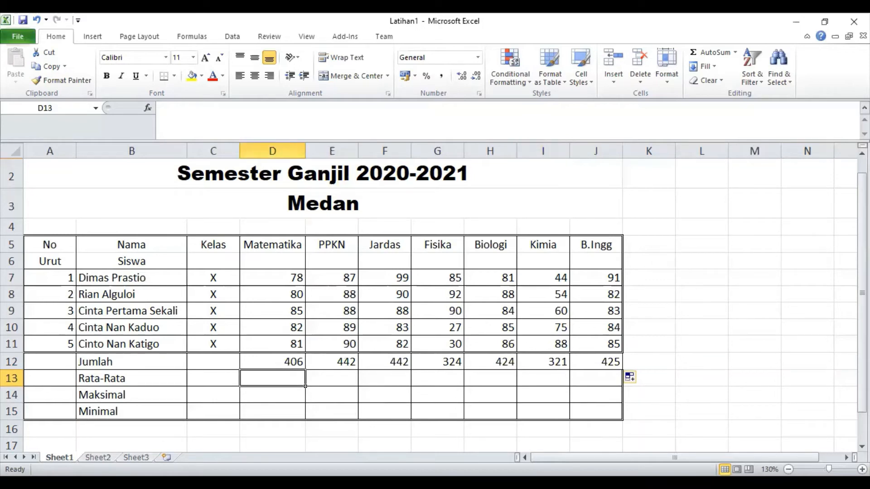
{"action": "type", "text": "="}
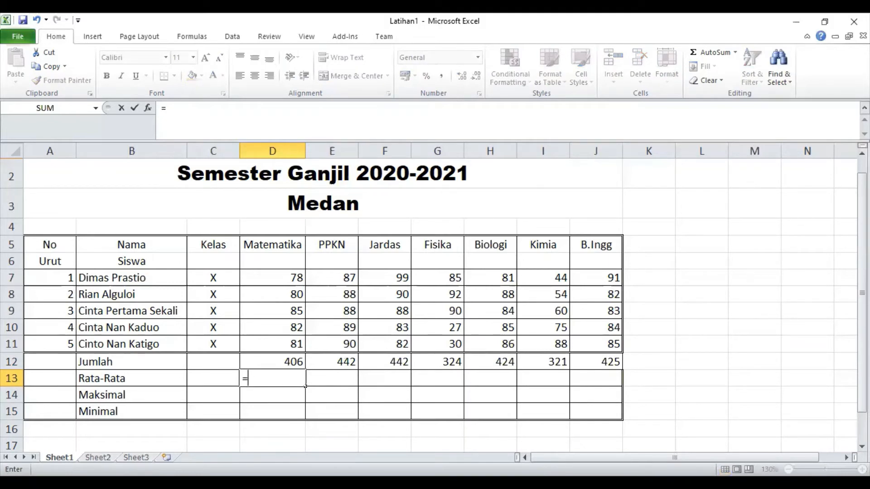
{"action": "type", "text": "a"}
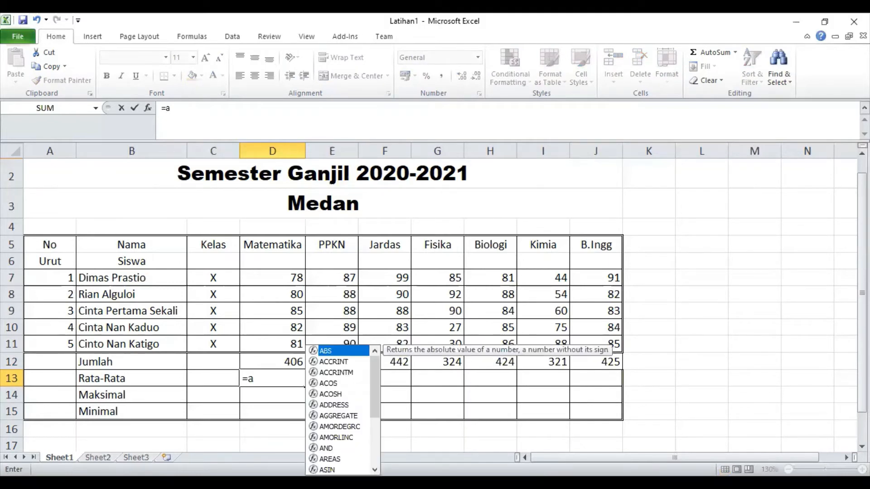
{"action": "type", "text": "verage"}
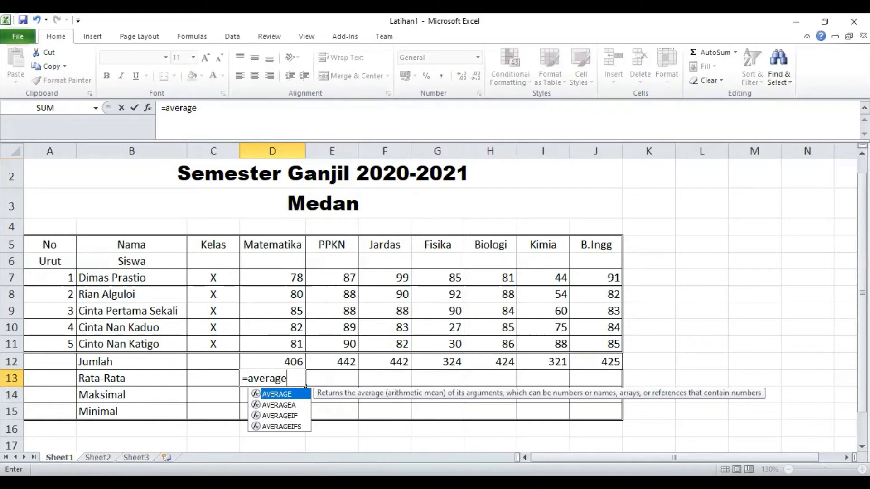
{"action": "type", "text": "("}
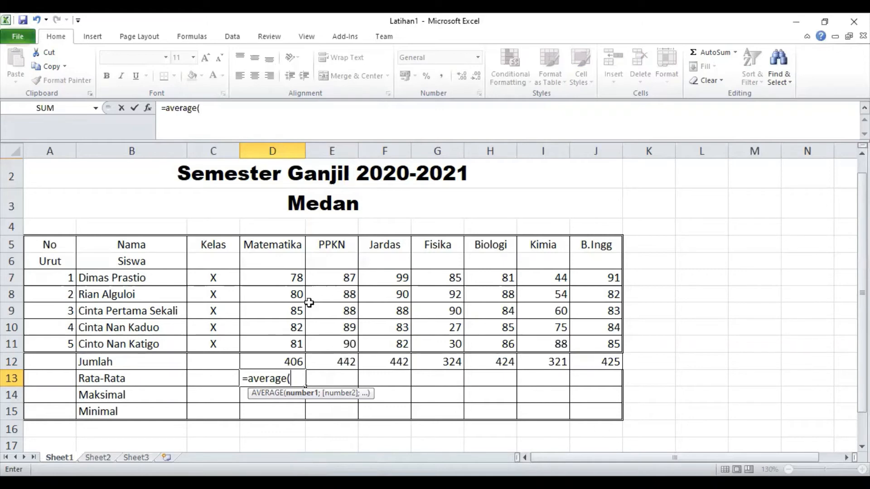
{"action": "left_click", "coordinate": [281, 275]}
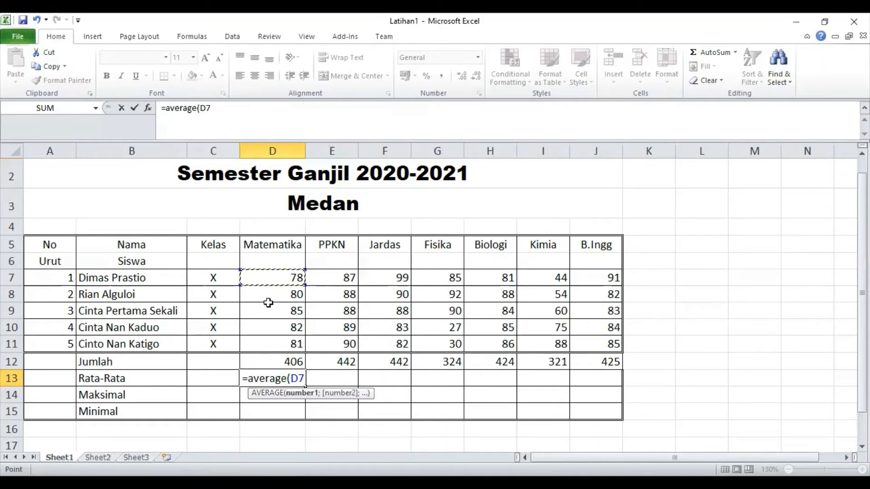
{"action": "key", "text": "shift+Down"}
{"action": "key", "text": "shift+Down"}
{"action": "key", "text": "shift+Down"}
{"action": "key", "text": "shift+Down"}
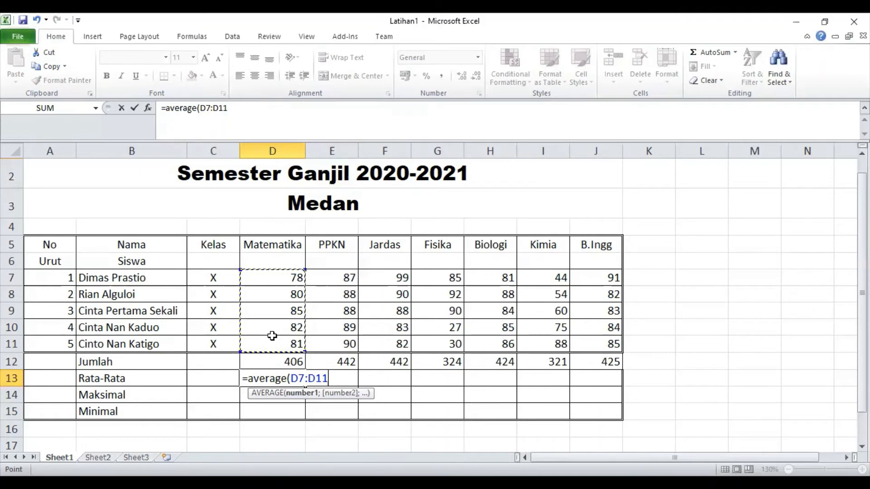
{"action": "type", "text": ")"}
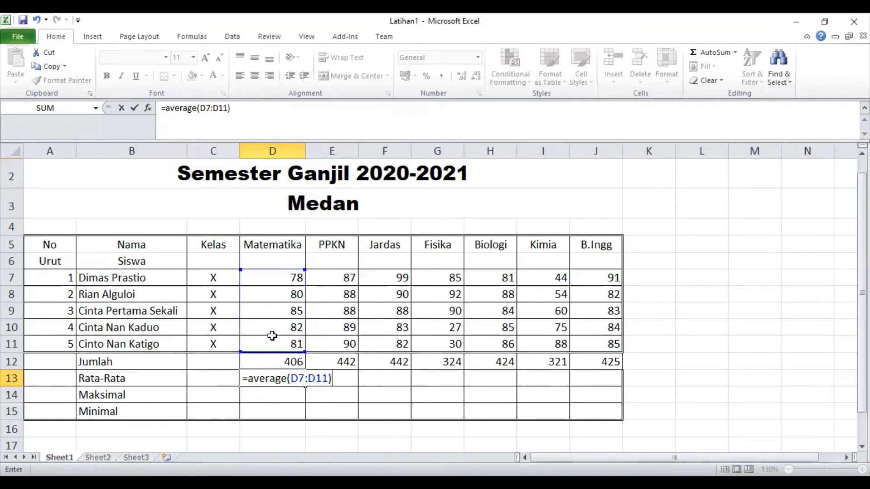
{"action": "key", "text": "Return"}
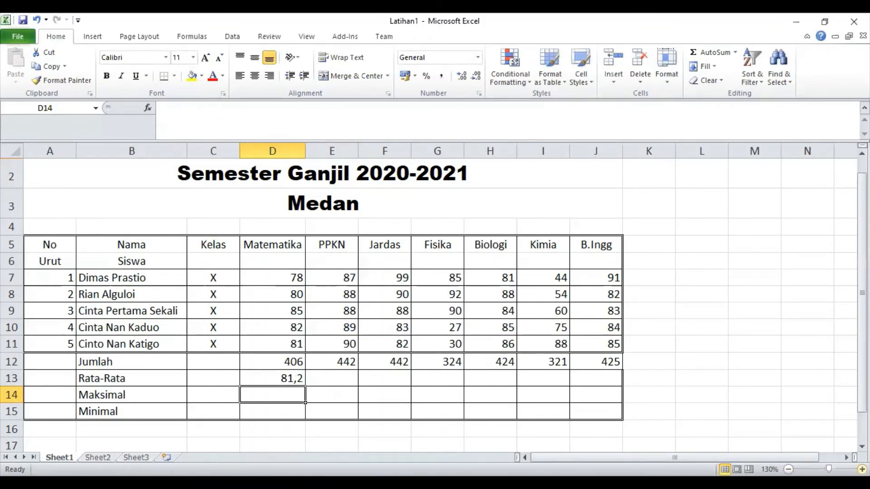
Step: Fill the Rata-Rata formula from D13 across the other subjects through J13
{"action": "left_click", "coordinate": [862, 470]}
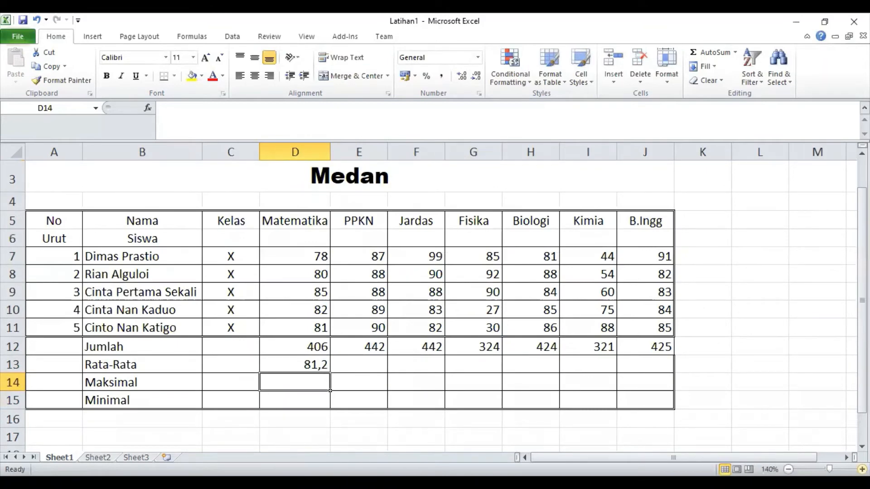
{"action": "left_click", "coordinate": [862, 469]}
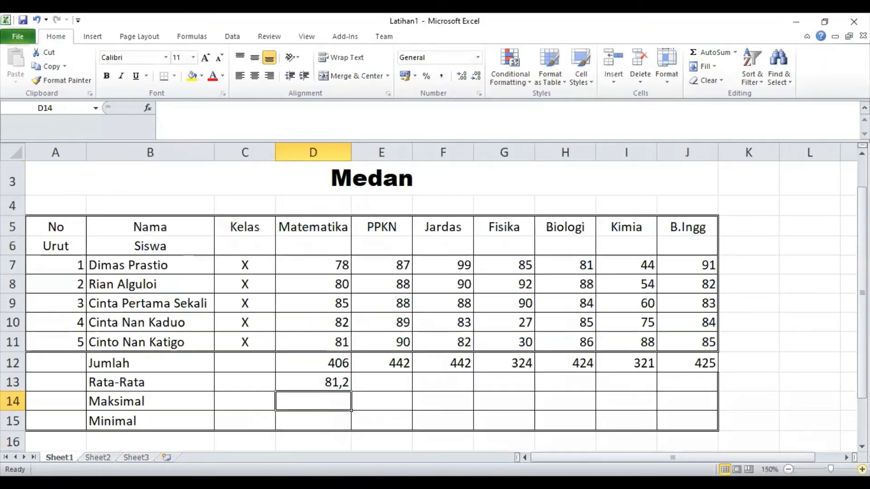
{"action": "left_click", "coordinate": [326, 386]}
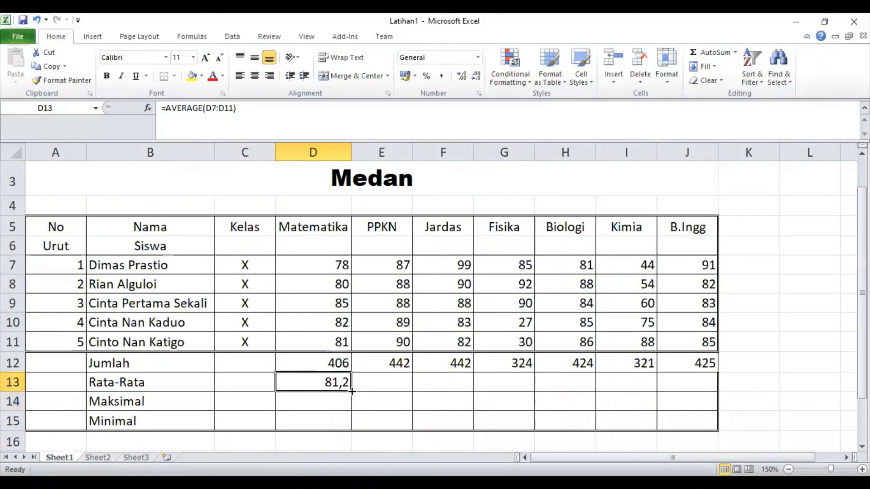
{"action": "left_click_drag", "start_coordinate": [352, 391], "coordinate": [711, 381]}
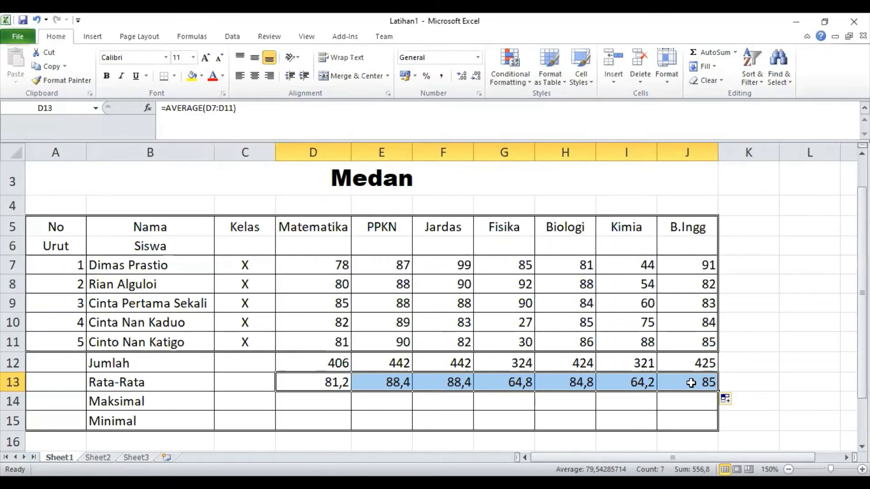
Step: Enter the formula =max(D7:D11) in cell D14 to find the highest Matematika score in the Maksimal row
{"action": "left_click", "coordinate": [331, 405]}
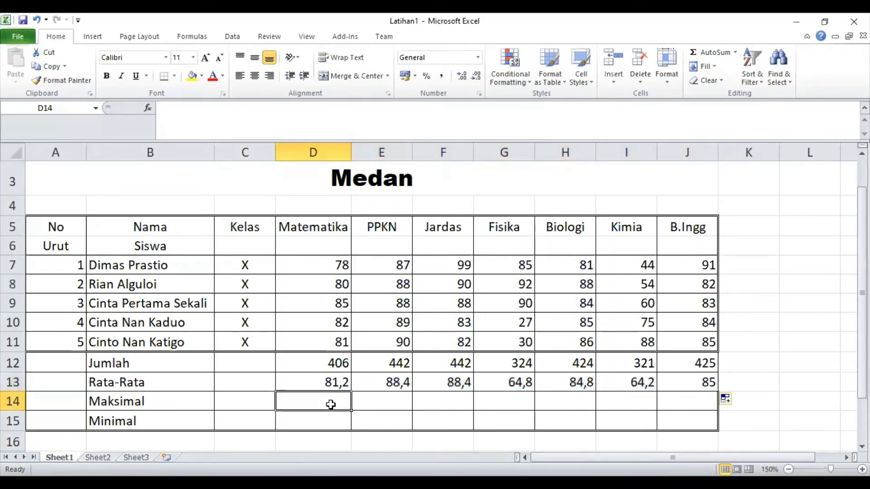
{"action": "type", "text": "=m"}
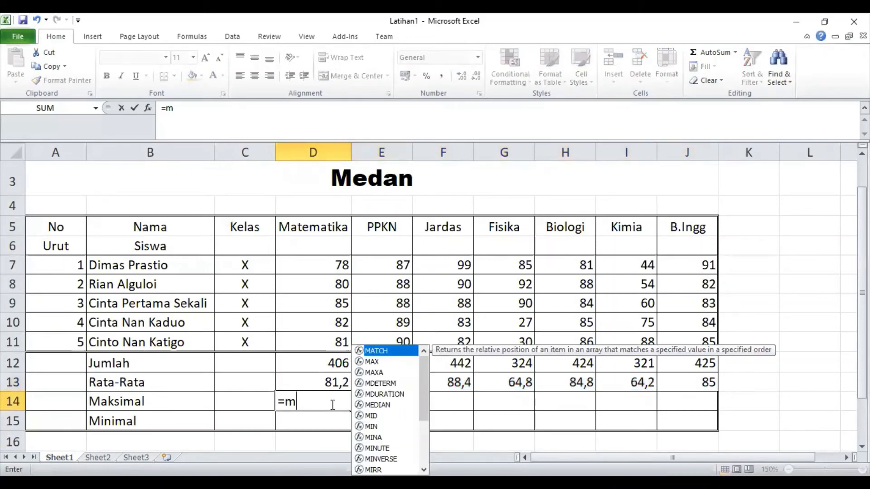
{"action": "type", "text": "ax"}
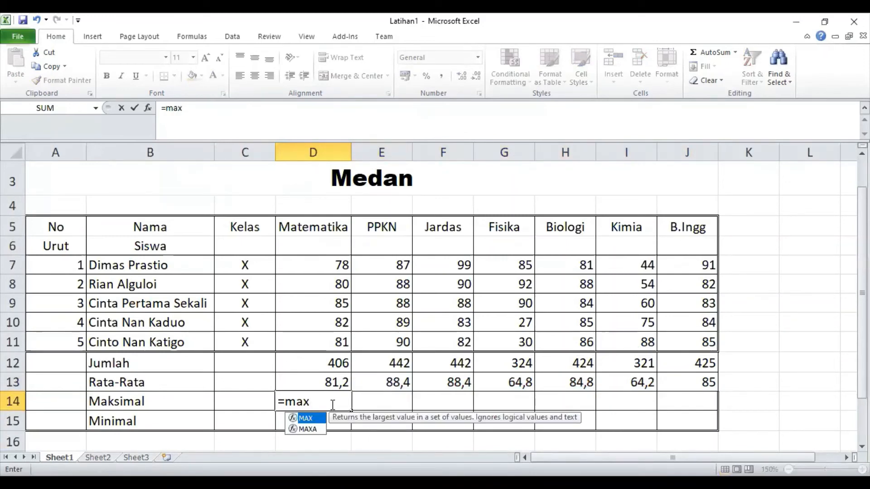
{"action": "type", "text": "("}
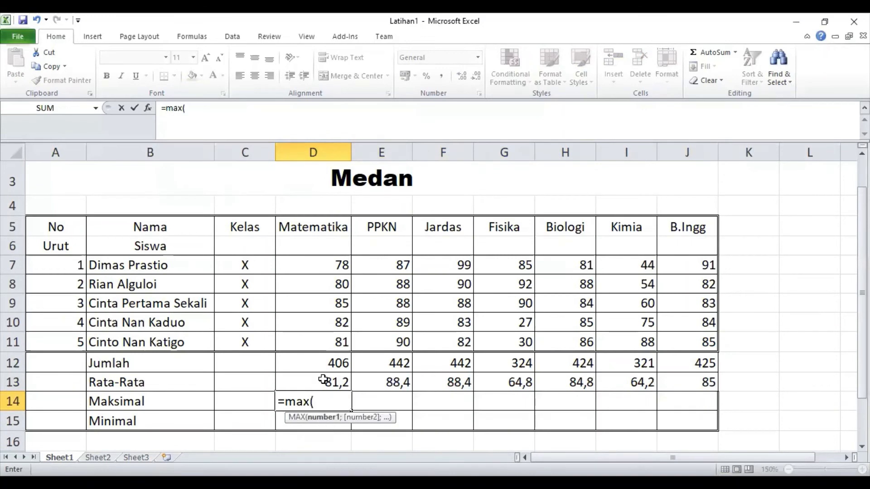
{"action": "left_click", "coordinate": [328, 268]}
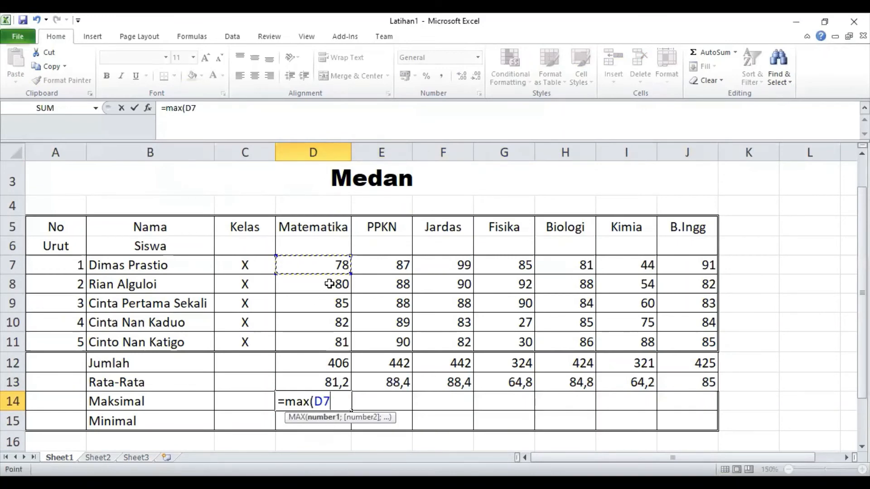
{"action": "left_click", "coordinate": [335, 337], "text": "shift"}
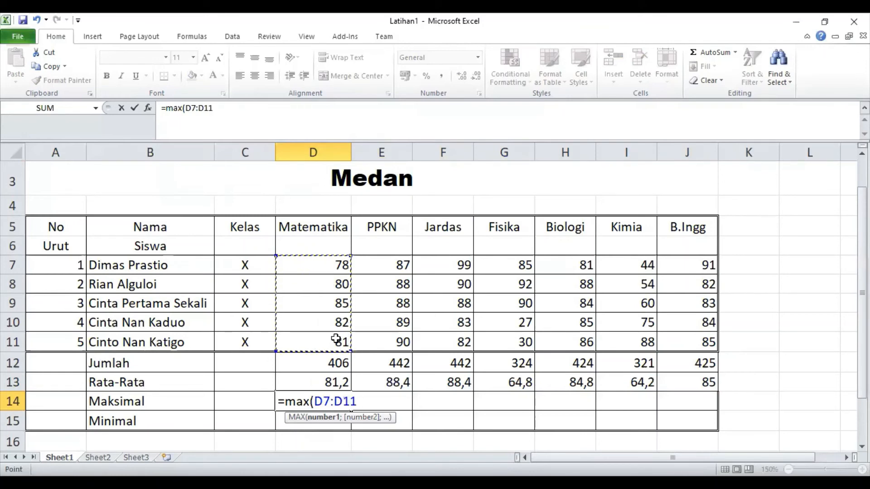
{"action": "type", "text": ")"}
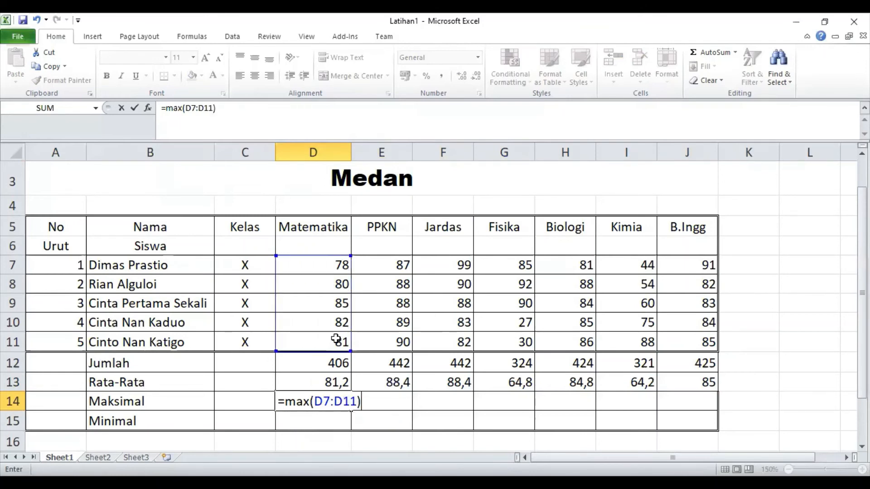
{"action": "key", "text": "Return"}
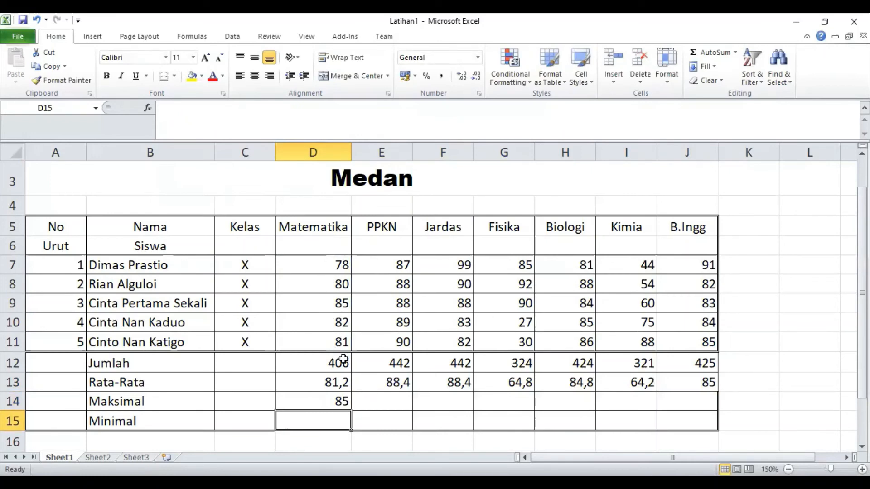
Step: Fill the Maksimal formula from D14 across the other subjects through J14
{"action": "left_click", "coordinate": [330, 401]}
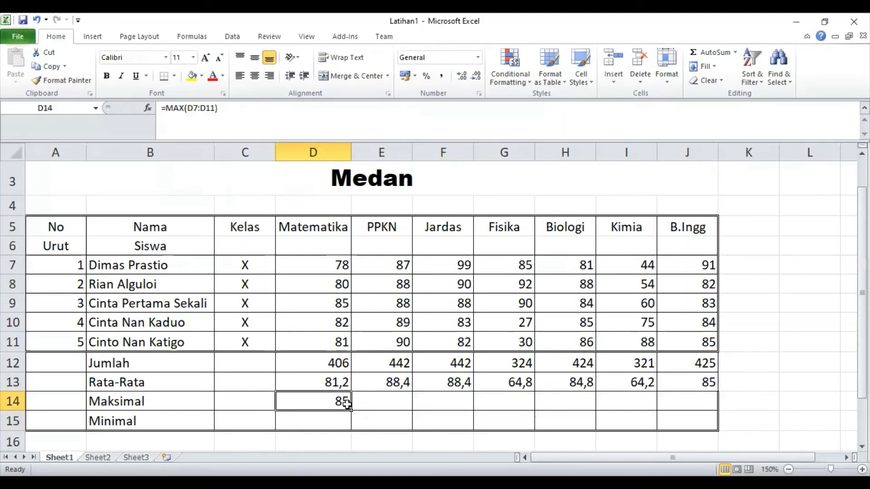
{"action": "left_click_drag", "start_coordinate": [351, 411], "coordinate": [688, 401]}
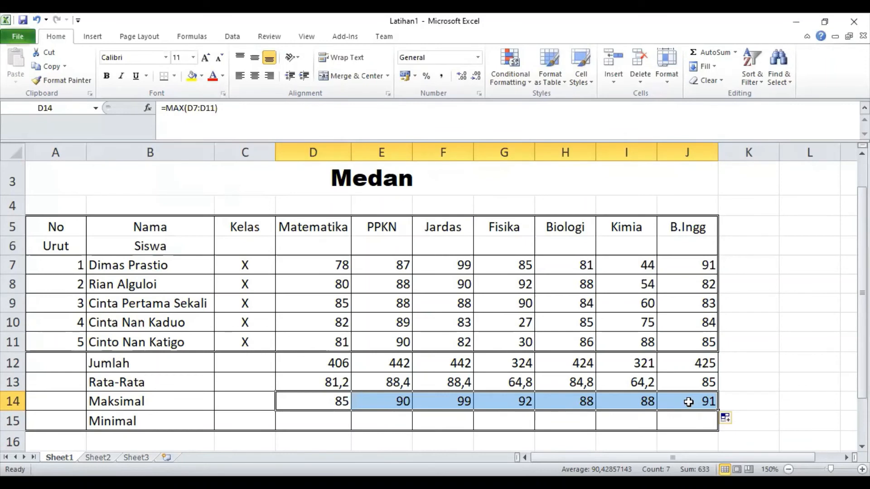
Step: Enter the formula =min(D7:D11) in cell D15 to find the lowest Matematika score in the Minimal row
{"action": "left_click", "coordinate": [340, 424]}
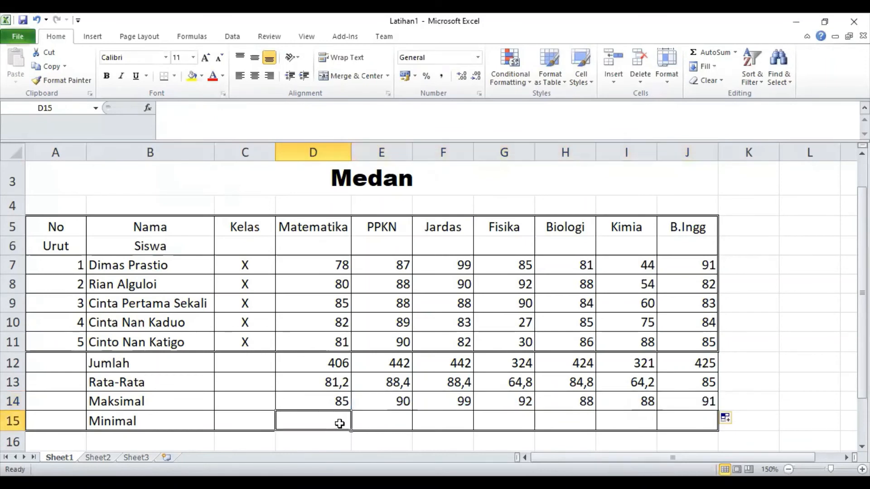
{"action": "type", "text": "="}
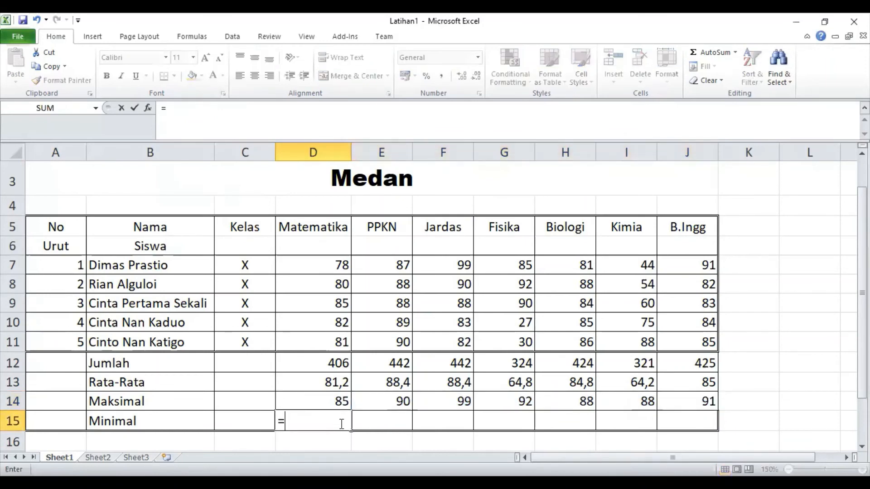
{"action": "type", "text": "m"}
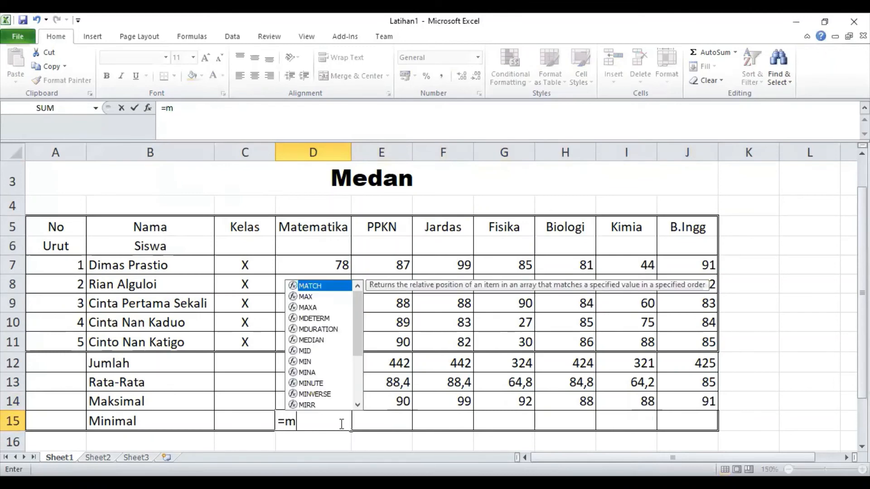
{"action": "type", "text": "in("}
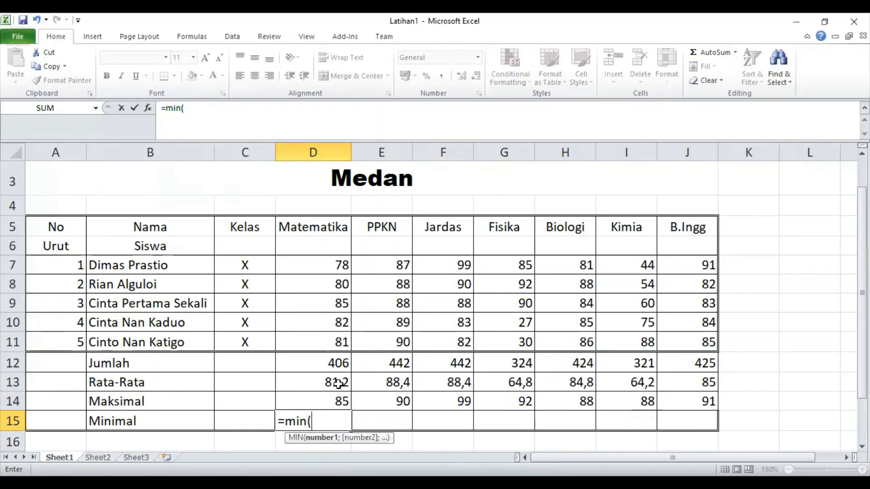
{"action": "left_click", "coordinate": [335, 267]}
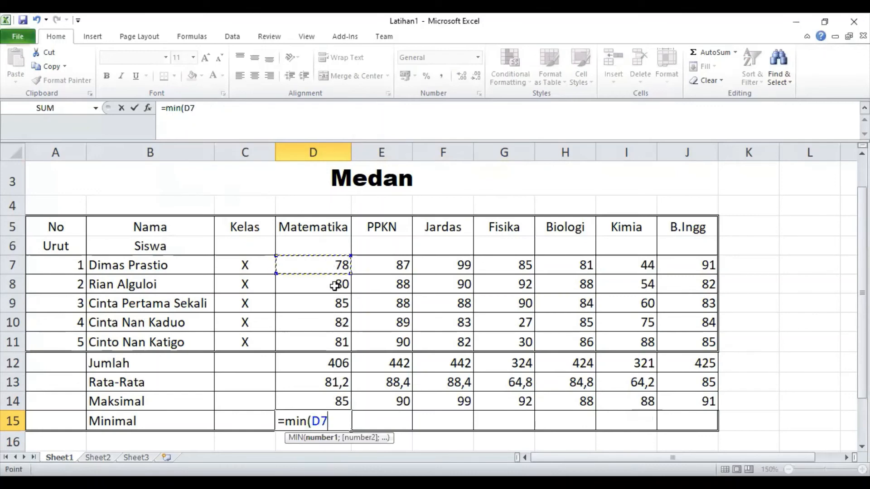
{"action": "left_click", "coordinate": [335, 340], "text": "shift"}
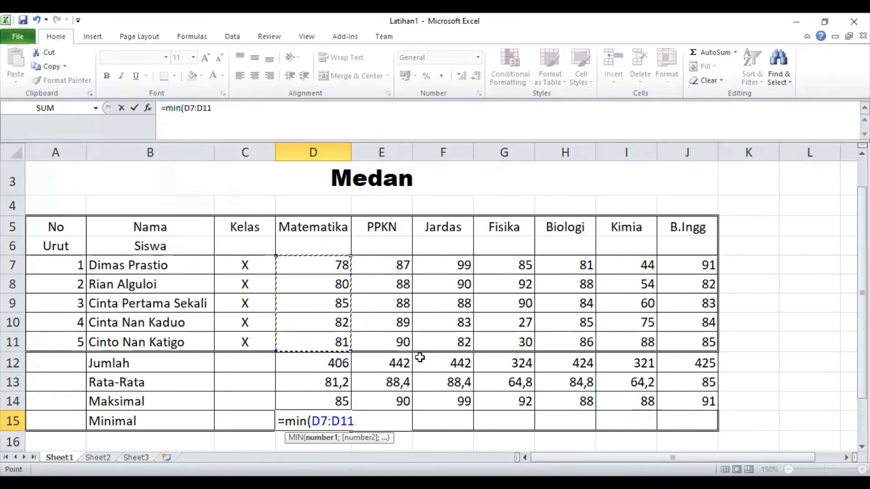
{"action": "type", "text": ")"}
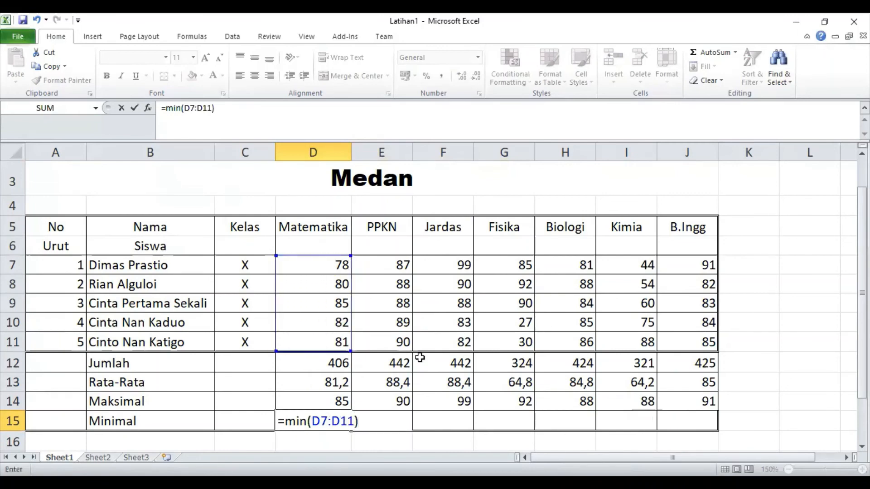
{"action": "key", "text": "Return"}
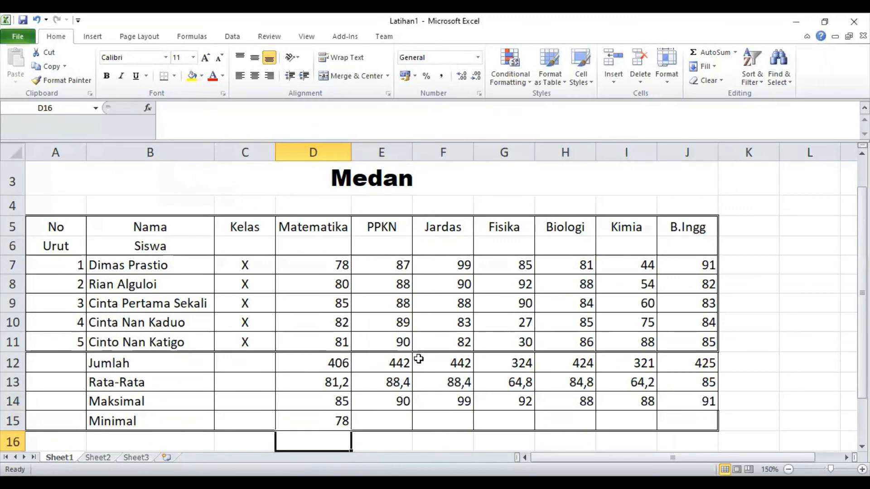
Step: Fill the Minimal formula from D15 across the other subjects through J15
{"action": "left_click", "coordinate": [337, 419]}
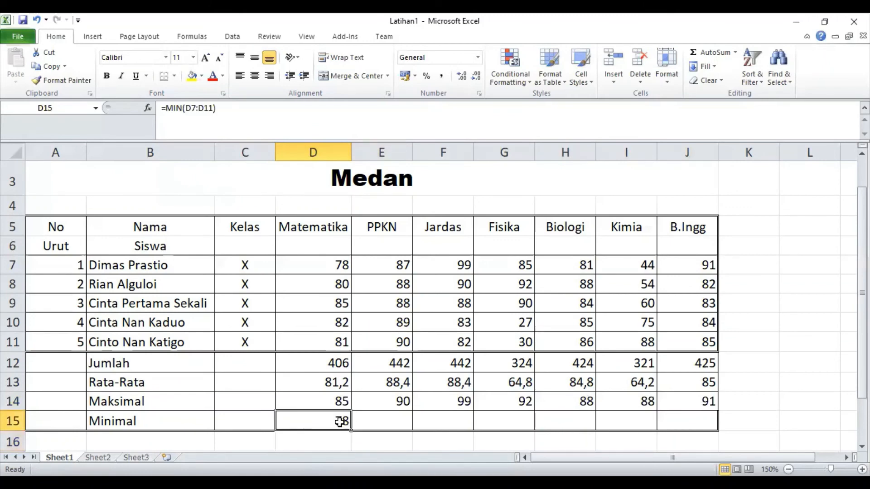
{"action": "left_click_drag", "start_coordinate": [351, 430], "coordinate": [705, 421]}
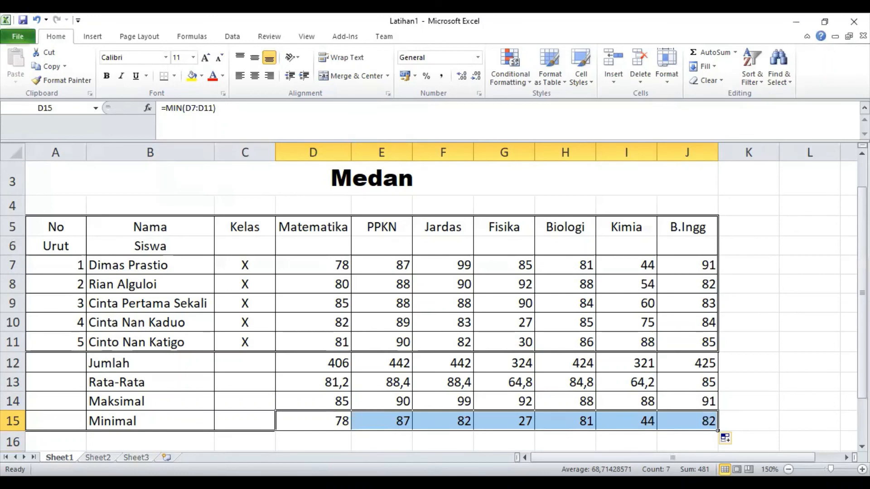
{"action": "left_click_drag", "start_coordinate": [862, 345], "coordinate": [862, 316]}
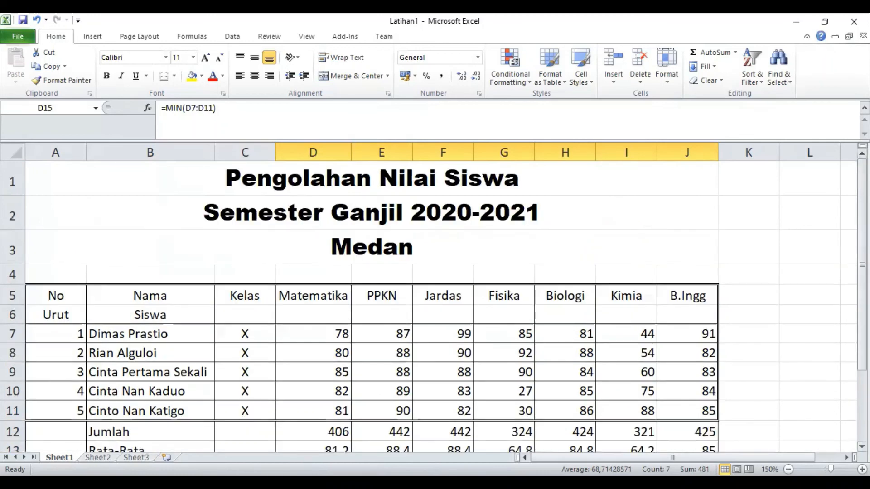